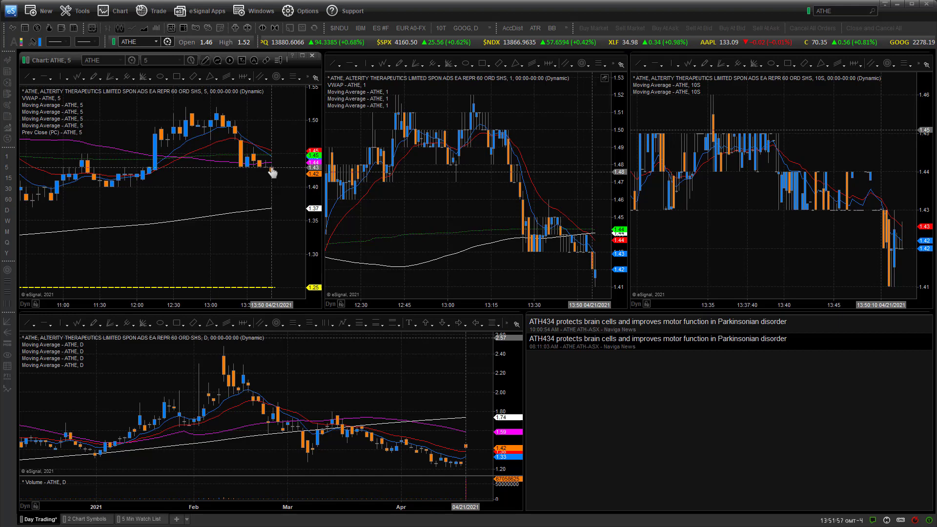
- Add an ATHE alert at 1.43 on the 5-minute chart, keeping the At Or Above condition
right_click(271, 172)
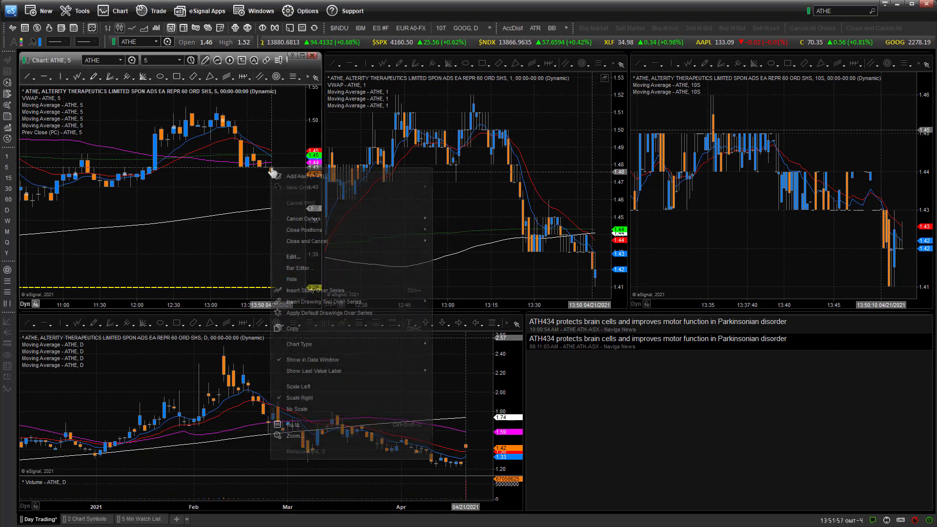
left_click(305, 178)
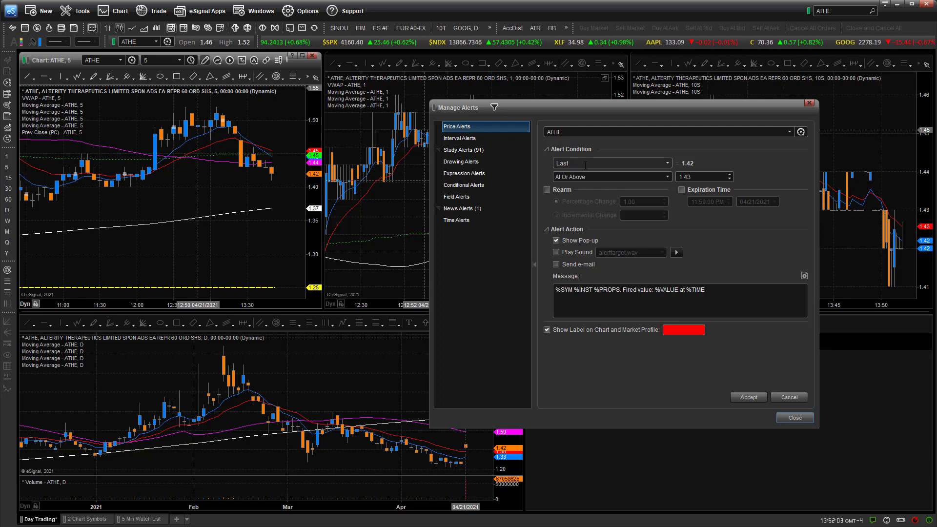
left_click(607, 178)
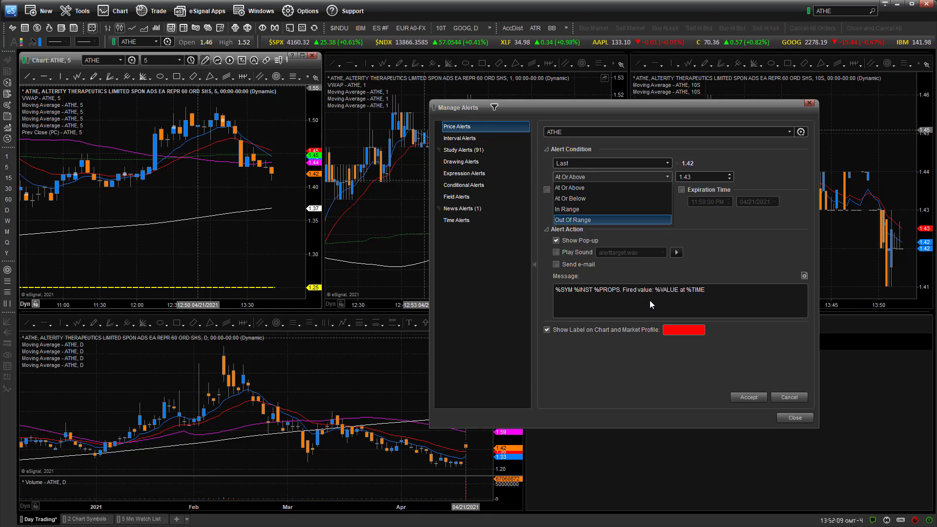
left_click(687, 334)
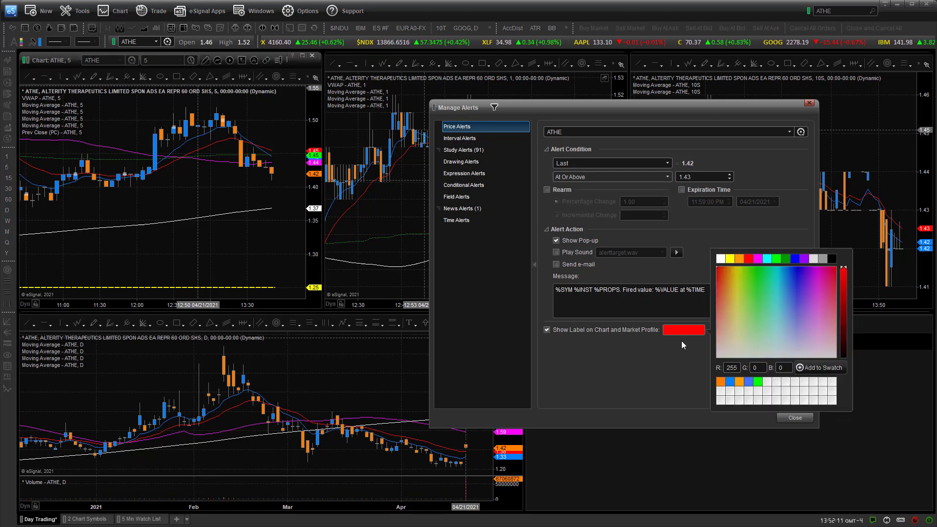
left_click(681, 341)
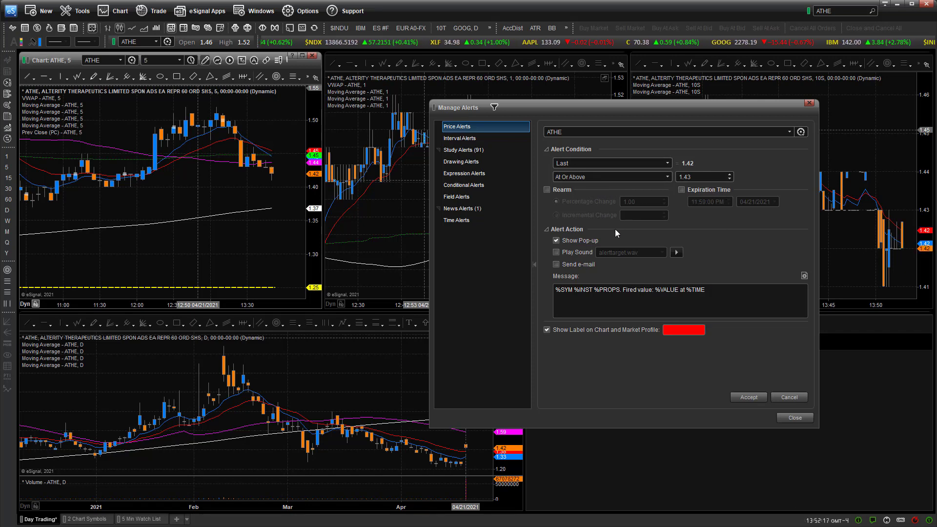
- Replace the alert message with 'Price breaking above 5 min candle' and accept the alert
left_click_drag(708, 290, 545, 269)
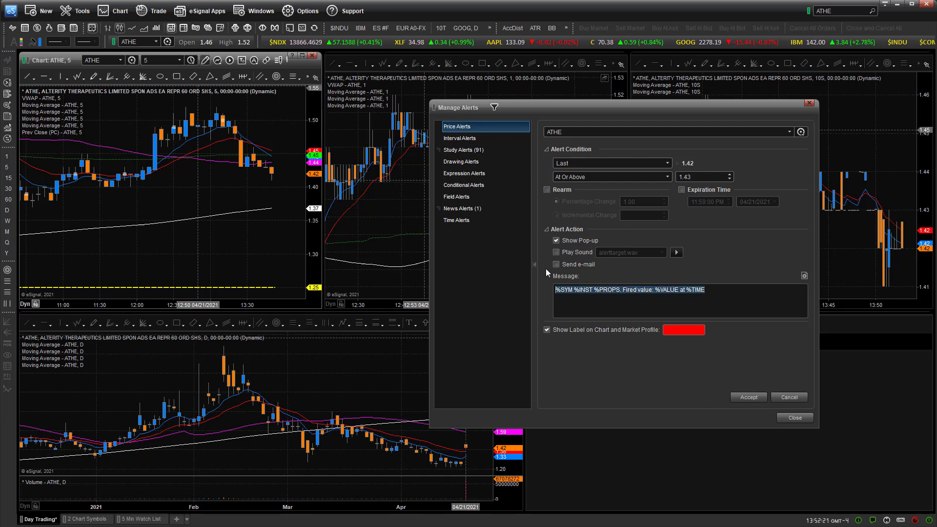
type("B")
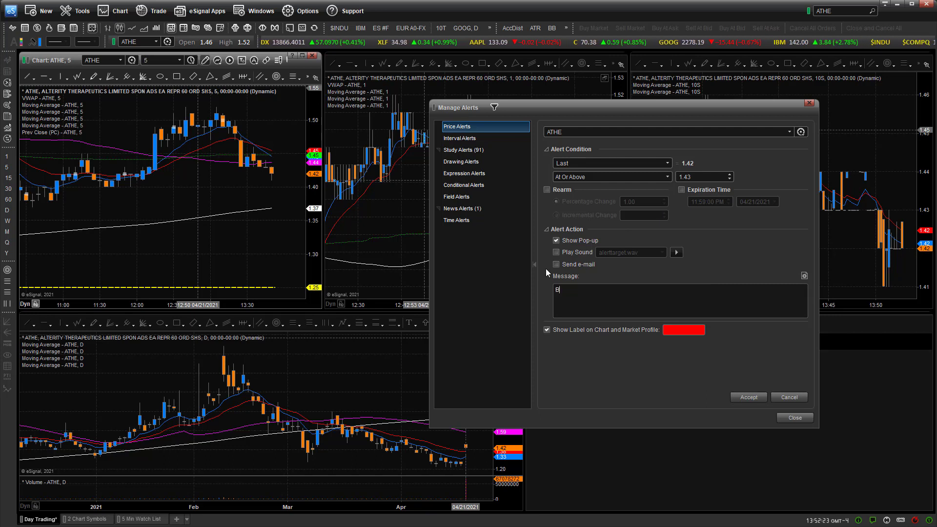
type("e b")
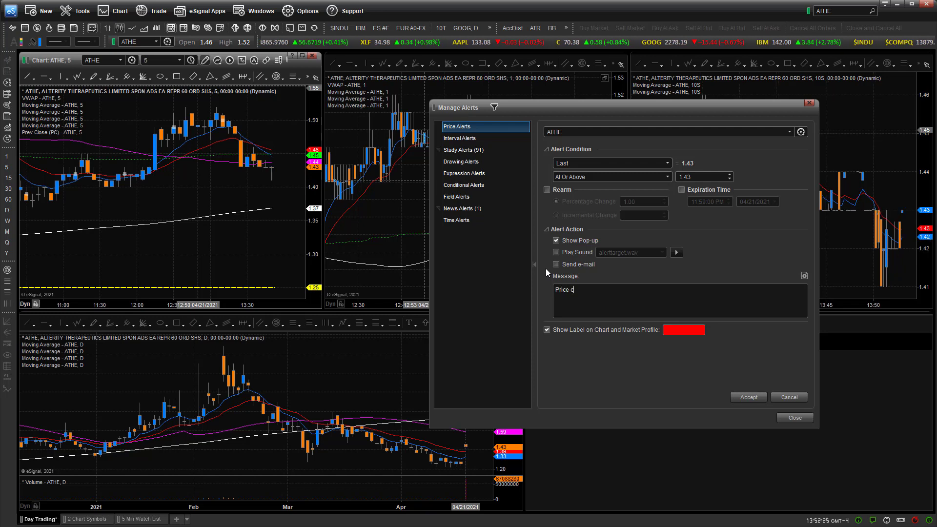
type("reaking abov")
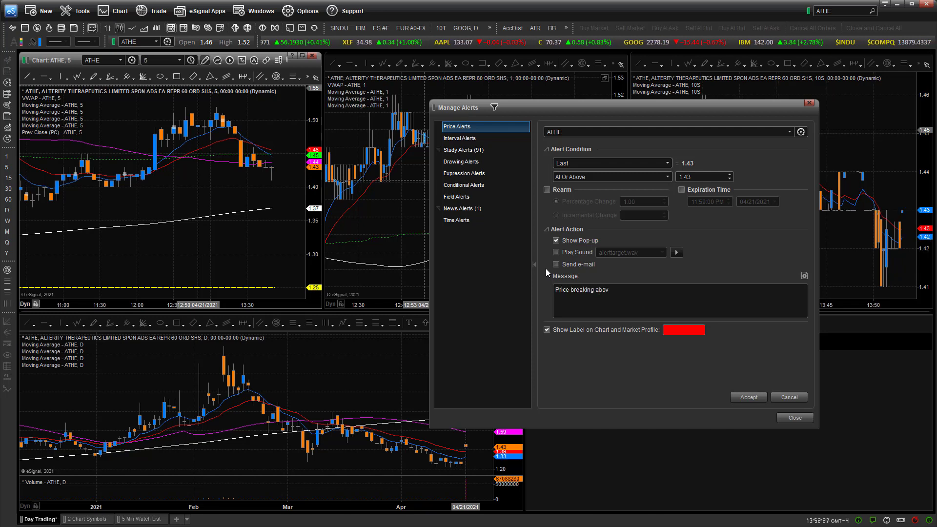
type("e 5 min ca")
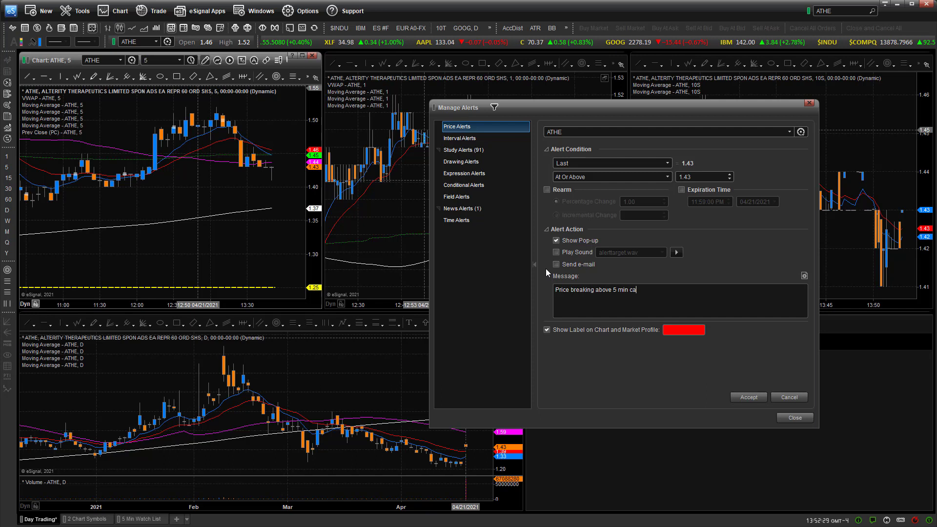
type("ndle")
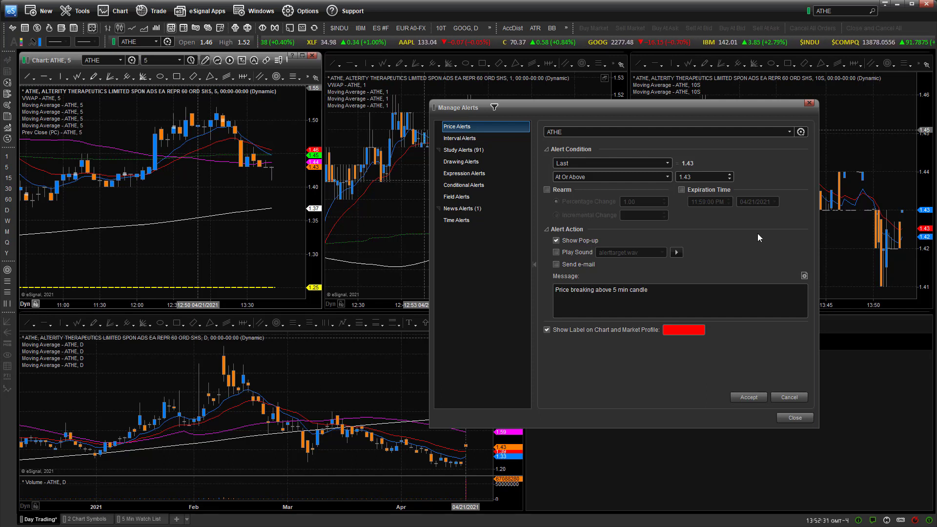
left_click(748, 397)
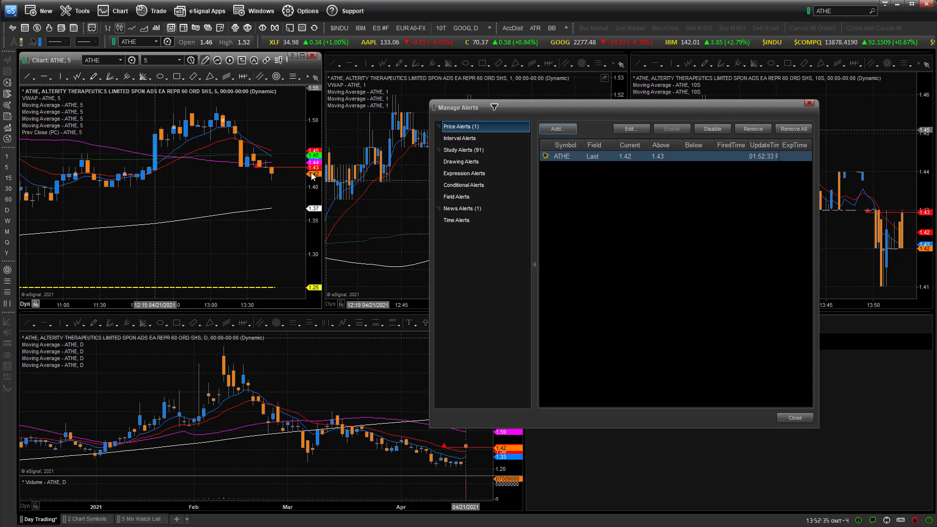
- Close the alerts window and open the 1.43 alert line's menu on the 5-minute chart
left_click(793, 417)
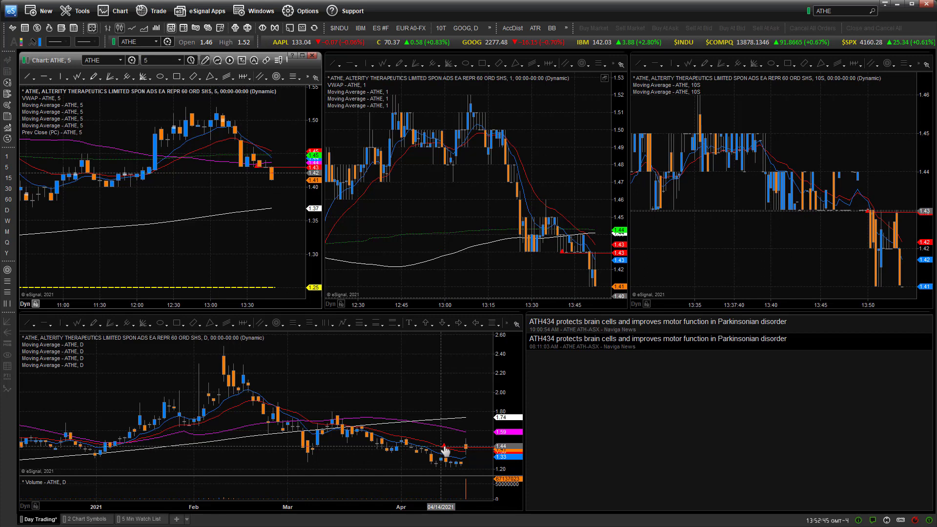
left_click(444, 452)
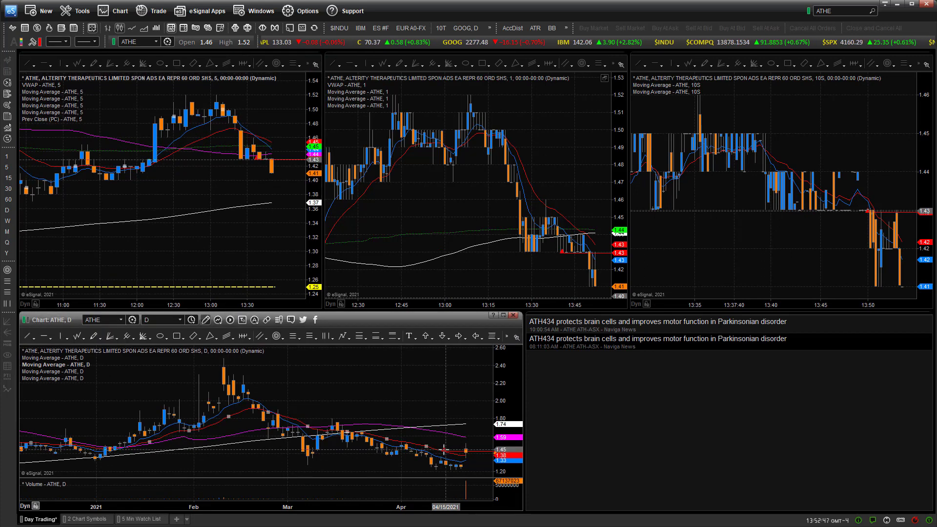
right_click(444, 451)
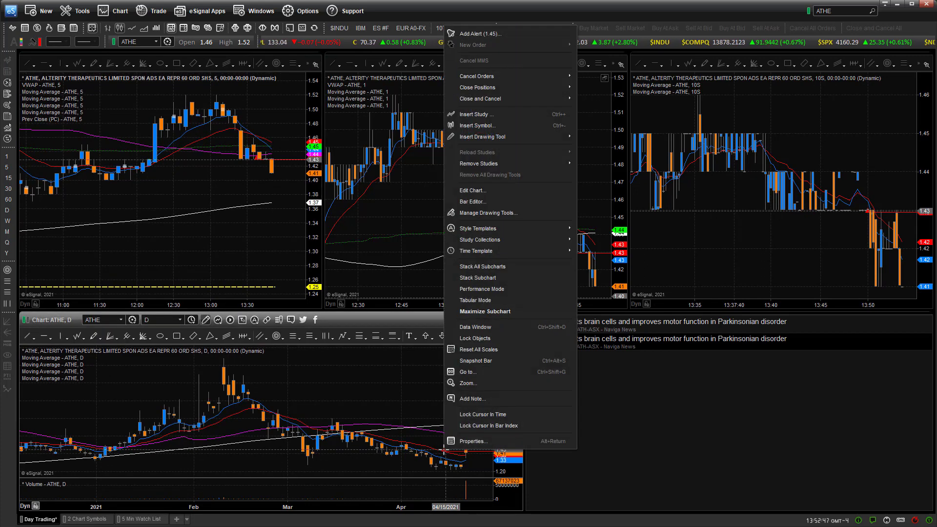
right_click(257, 159)
left_click(256, 164)
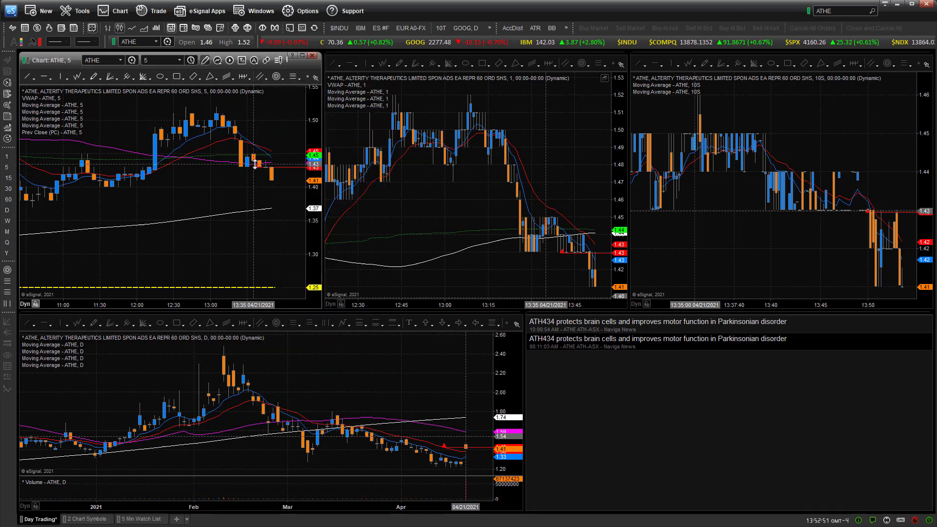
right_click(263, 170)
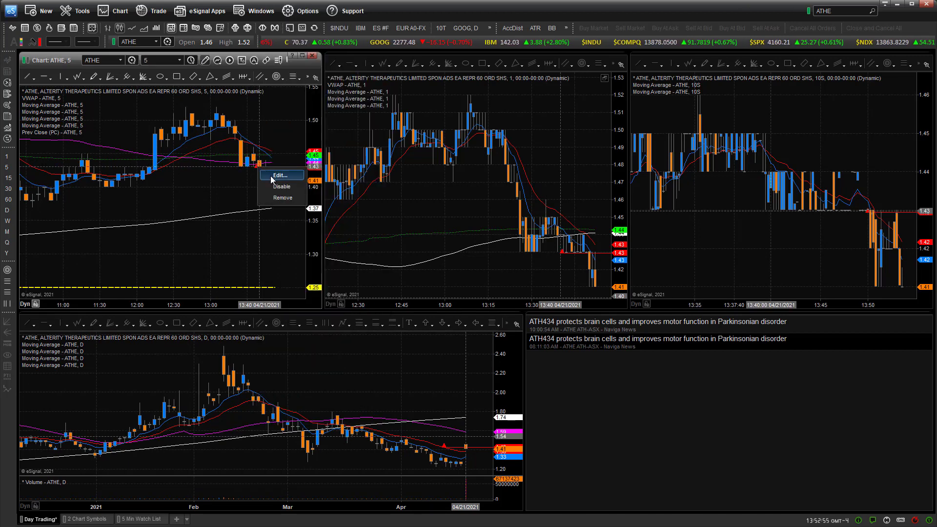
- Edit the 1.43 alert to use a yellow chart label and re-accept it
left_click(271, 176)
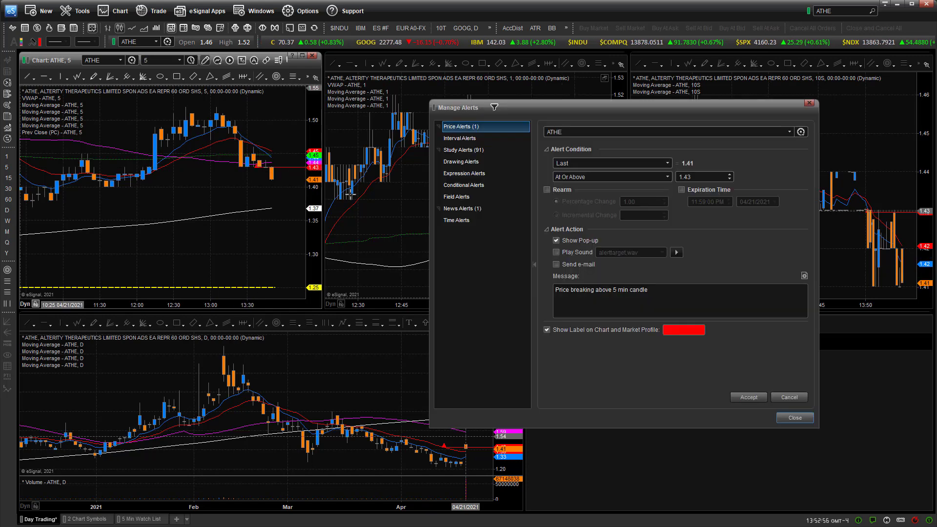
left_click(680, 331)
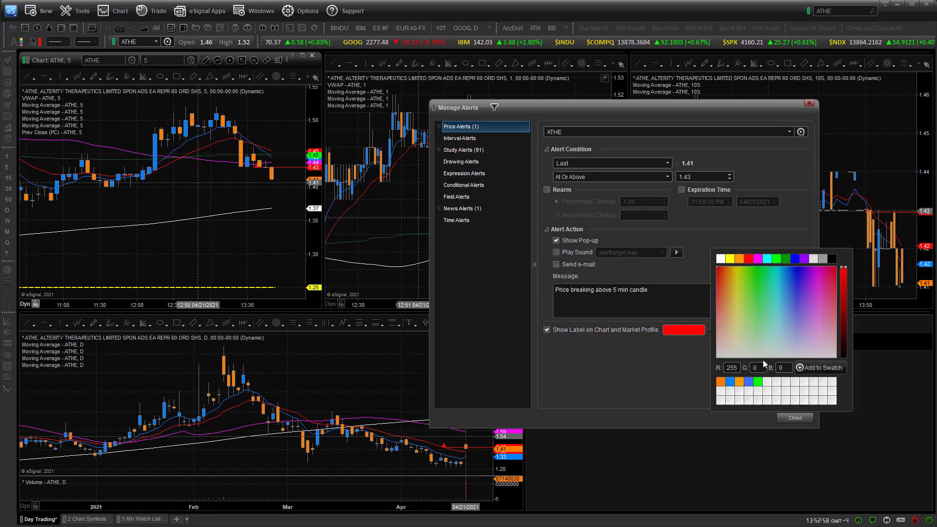
left_click(733, 257)
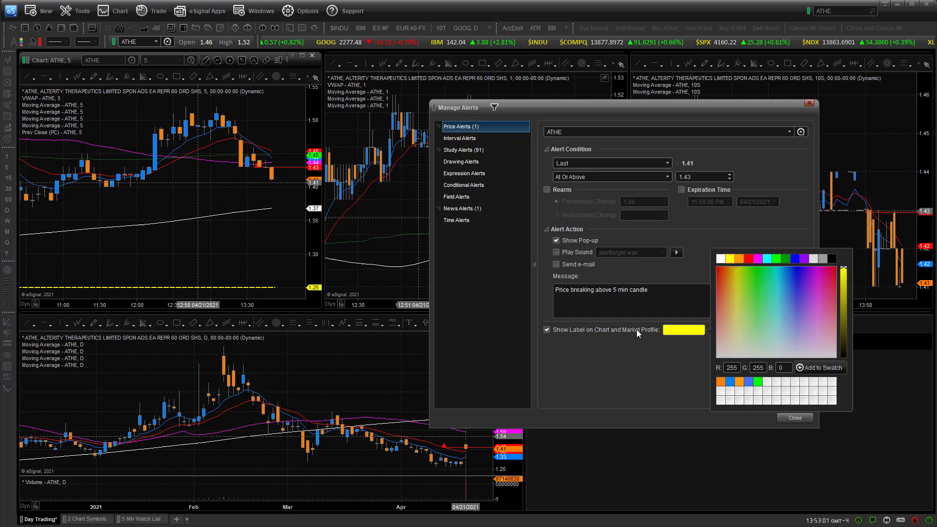
left_click(698, 410)
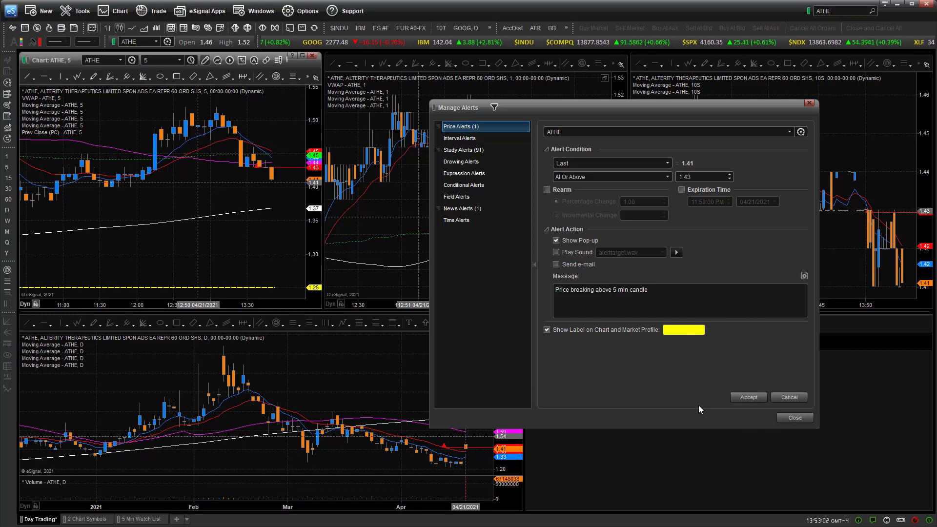
left_click(748, 397)
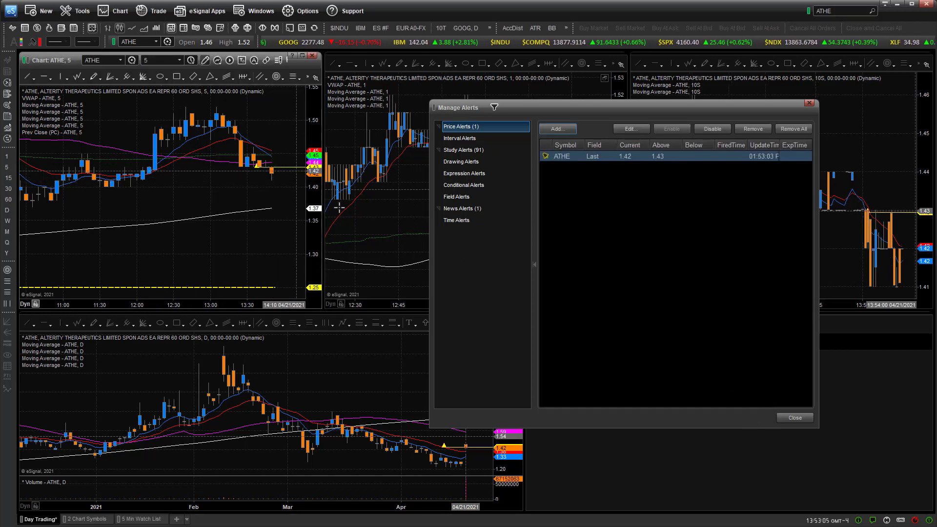
- Close the alerts window and remove the yellow 1.43 alert line from the charts
left_click(796, 417)
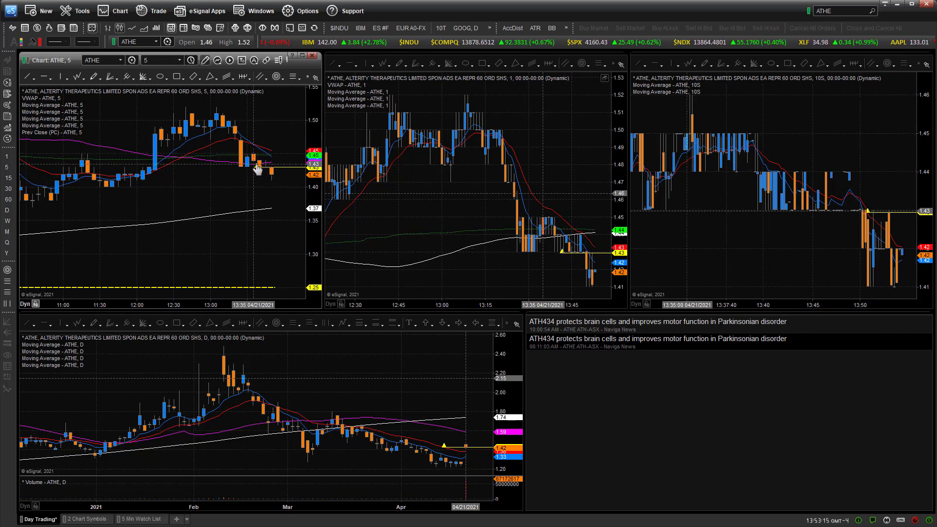
right_click(257, 172)
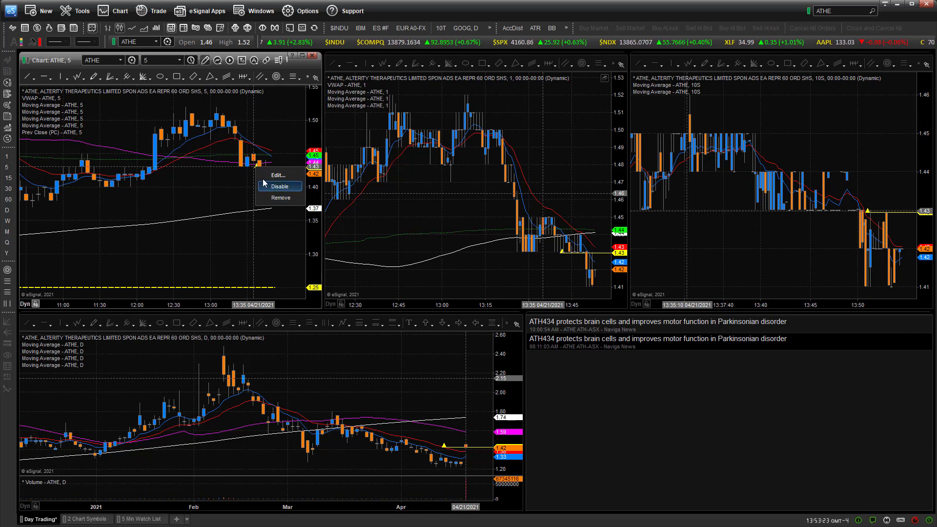
left_click(281, 197)
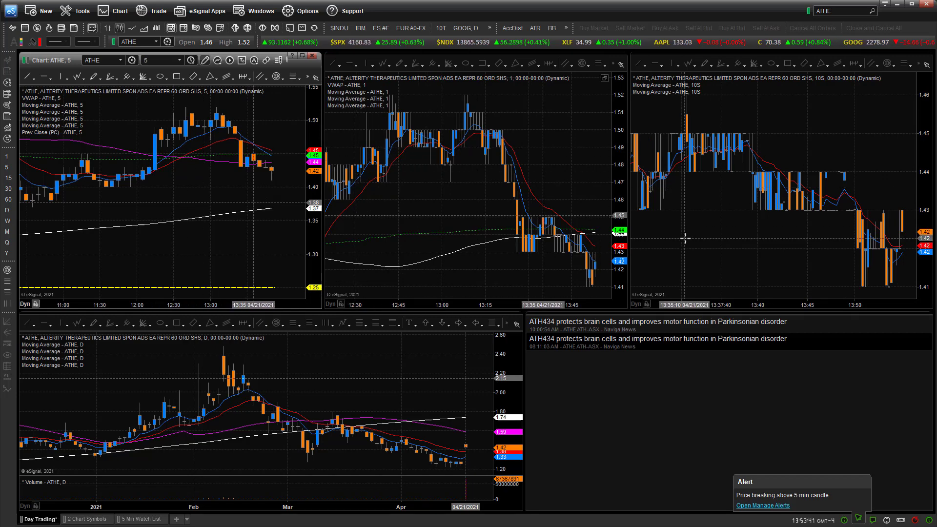
- Open the empty alert manager from the notification, then close it
left_click(770, 506)
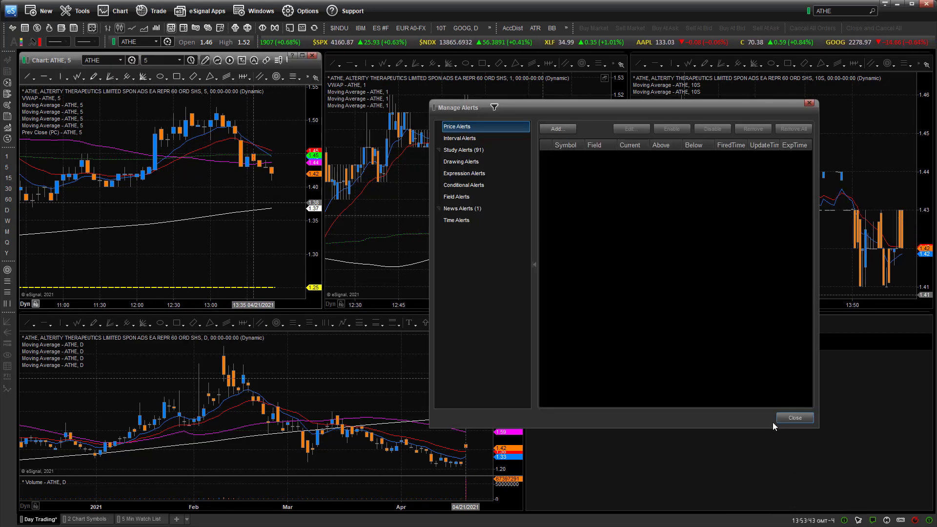
left_click(794, 418)
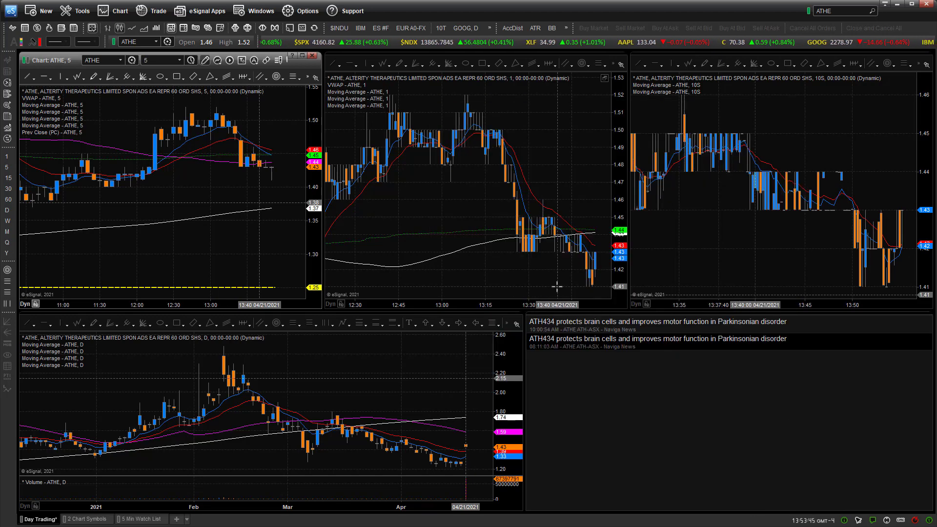